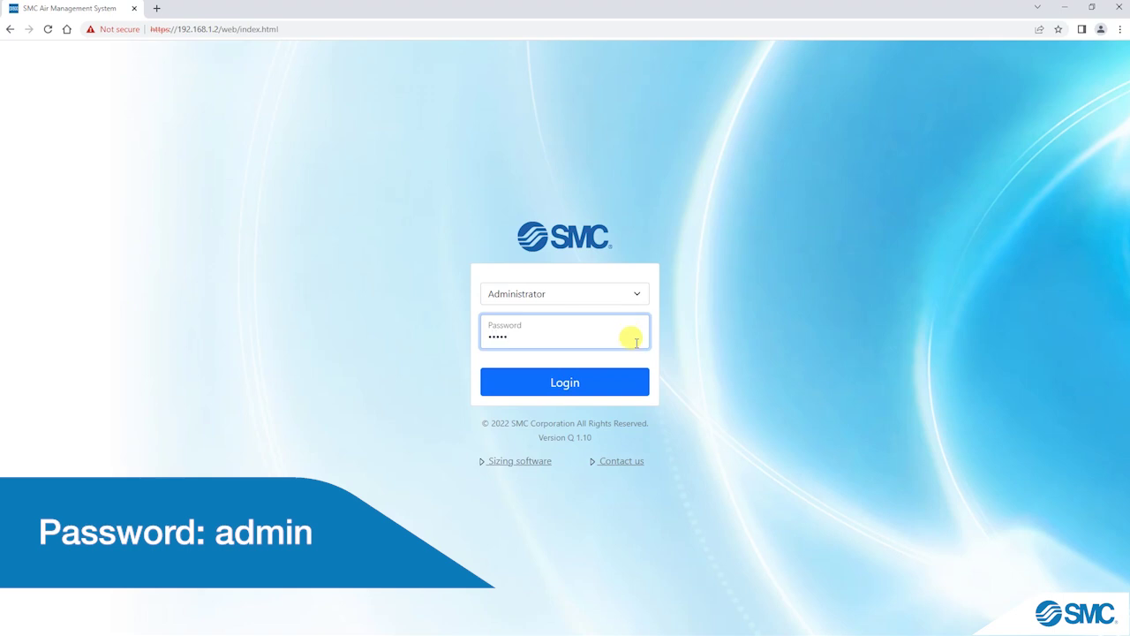
- Log in with the Administrator account and open the Home overview of connected units
click(634, 383)
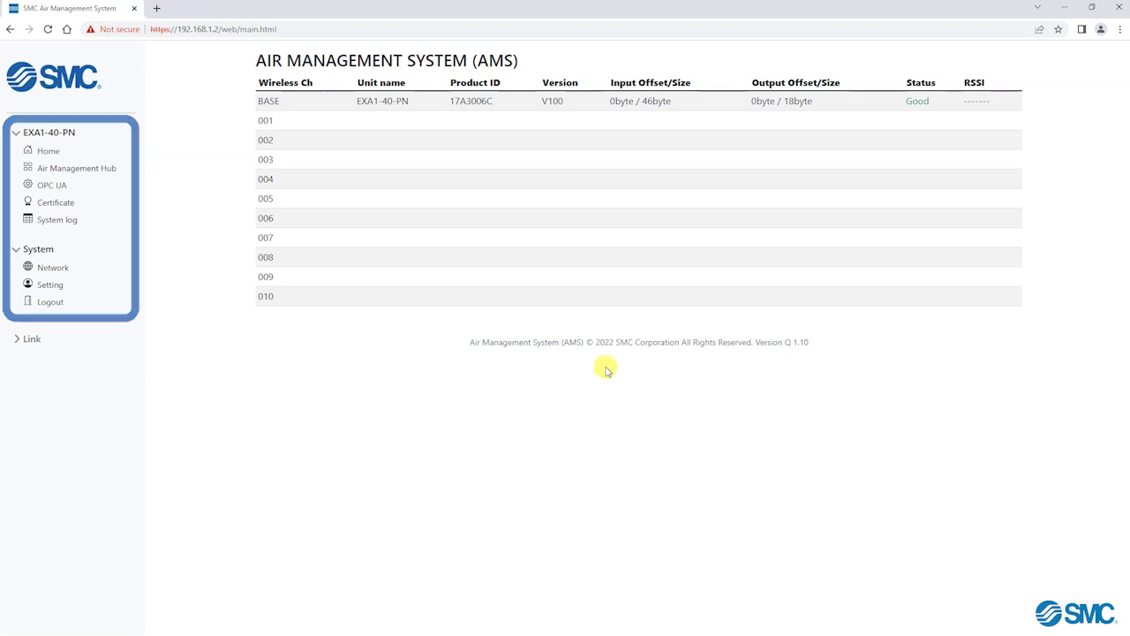
click(49, 152)
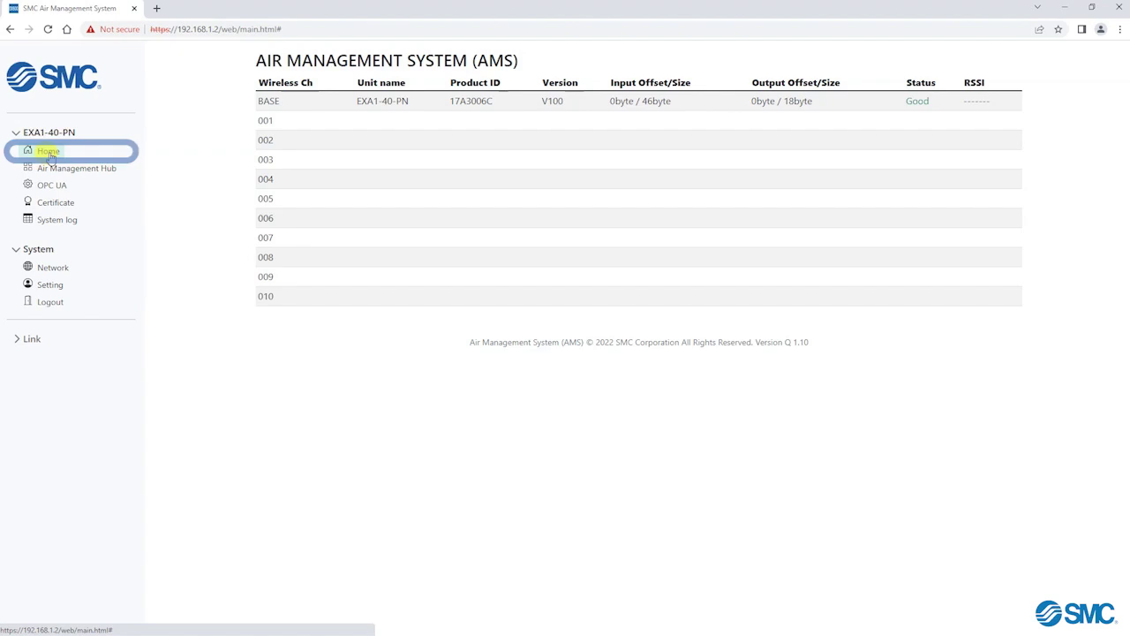
- Open the base unit's Air Management Hub and review its system parameters, sensor data and general IO-Link port settings
click(51, 170)
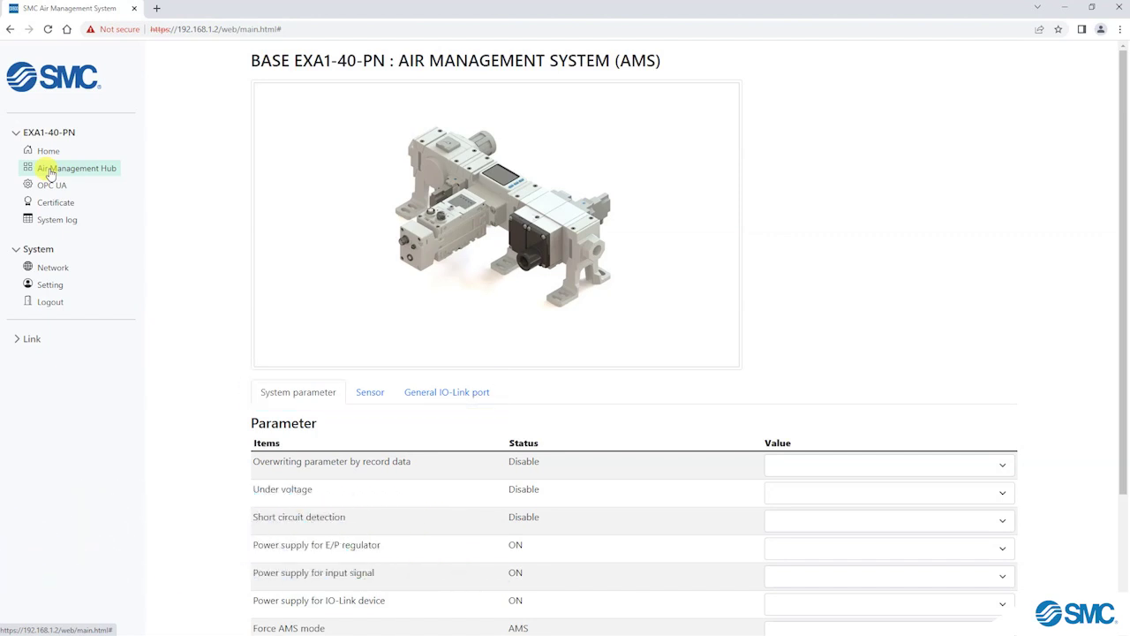
scroll(284, 402, down, 2)
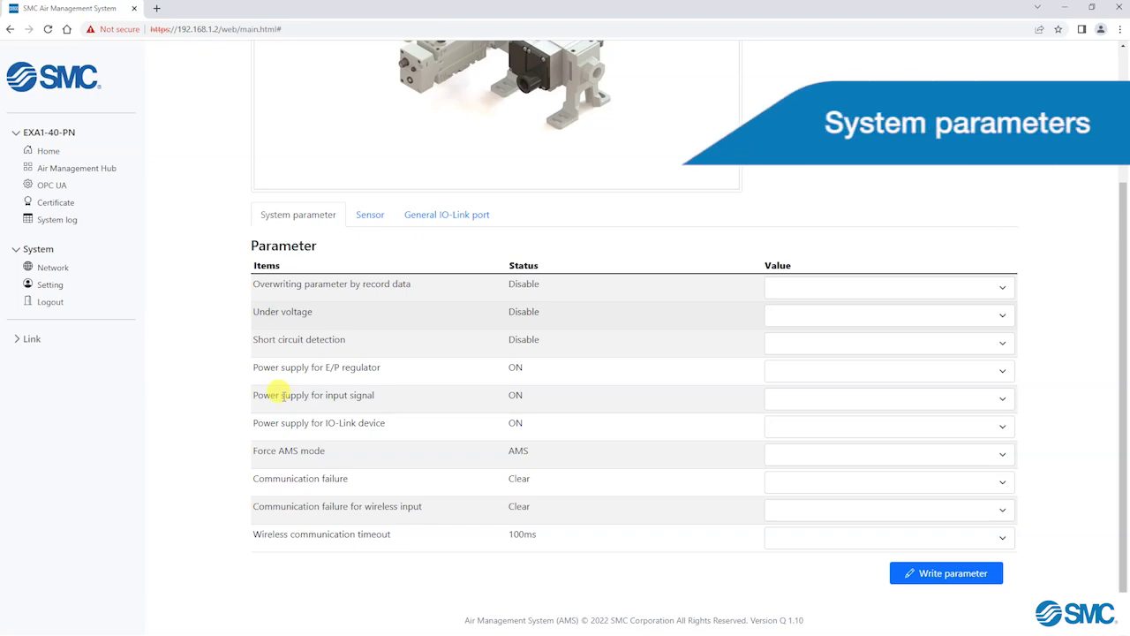
scroll(274, 393, up, 2)
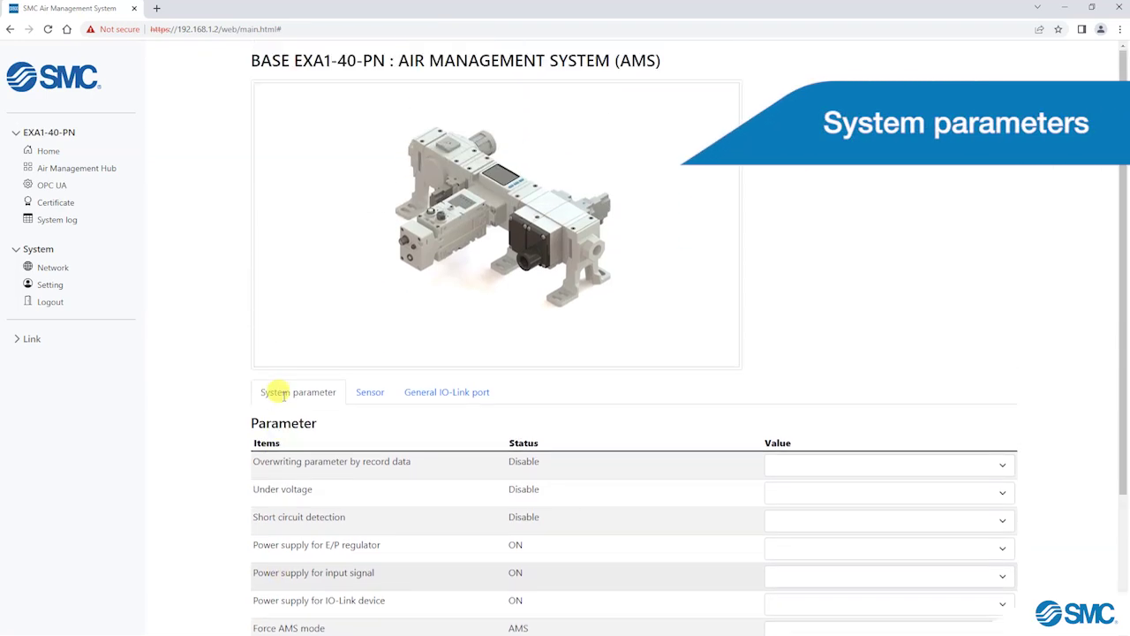
click(374, 399)
scroll(379, 397, down, 4)
scroll(379, 397, up, 4)
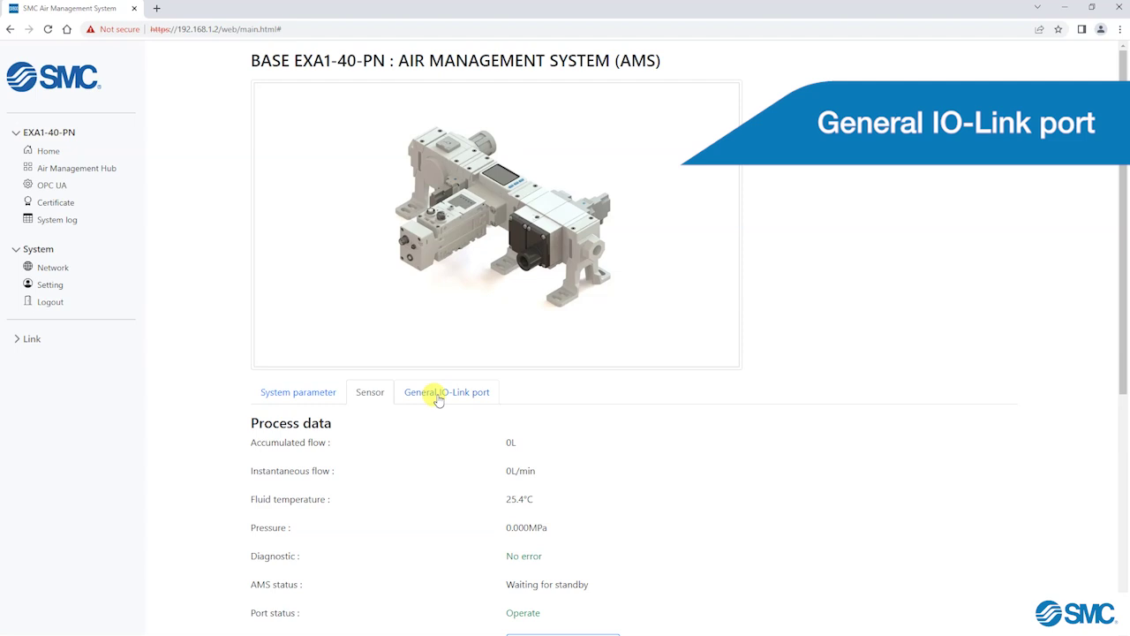
click(439, 398)
scroll(439, 398, down, 2)
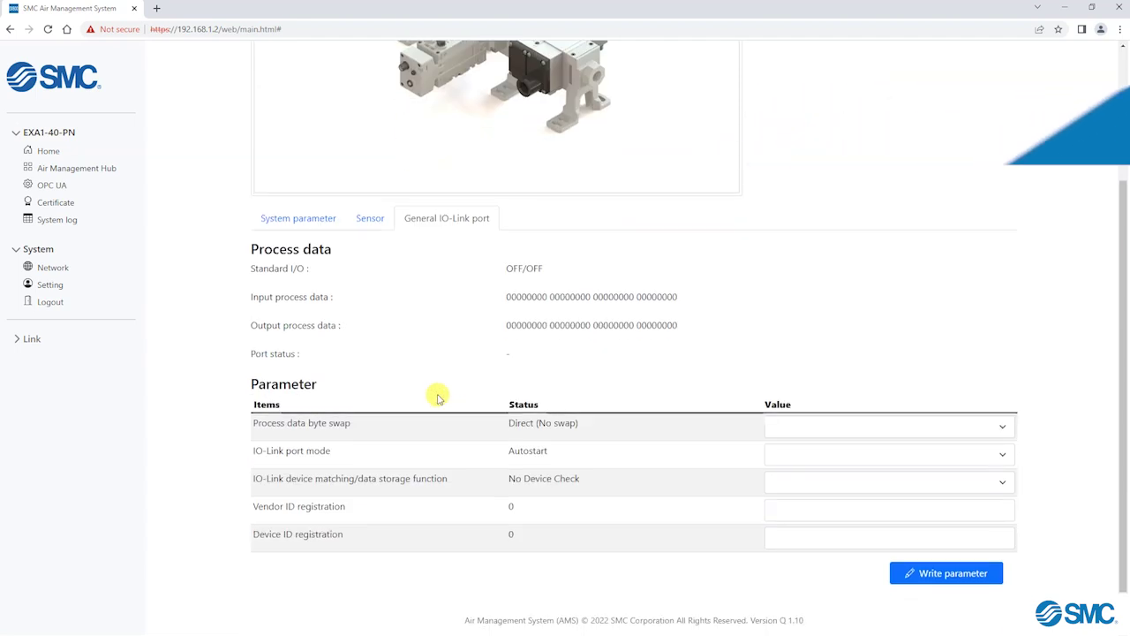
scroll(437, 398, up, 1)
- Return to the system parameters, and use the product image to bring up the sensor data and general IO-Link port data
click(310, 283)
scroll(314, 290, up, 1)
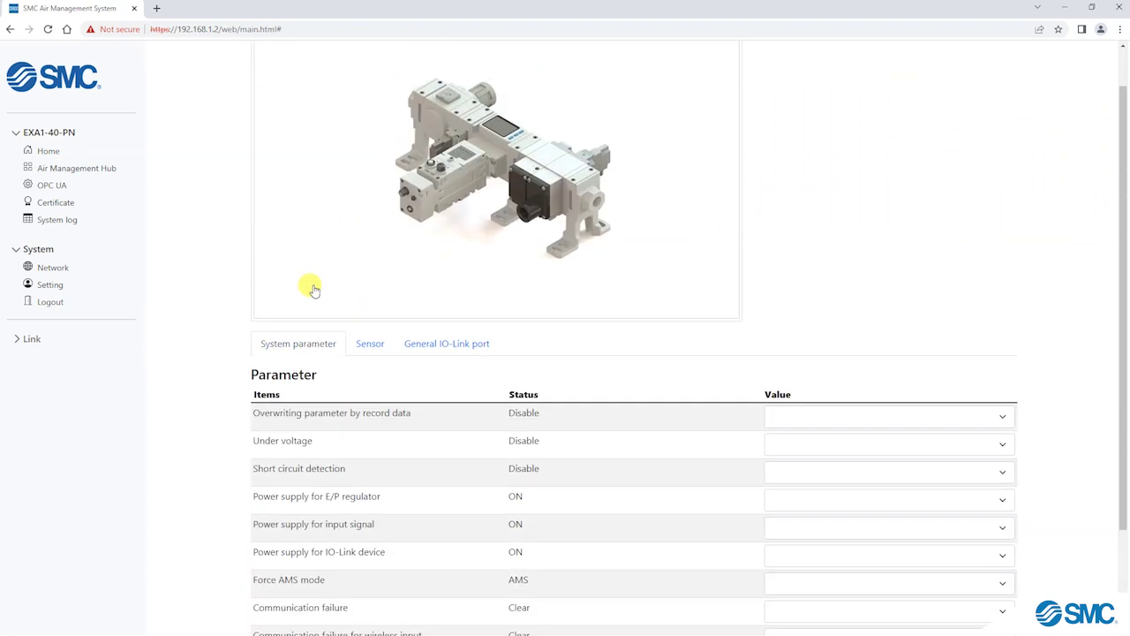
scroll(314, 290, up, 1)
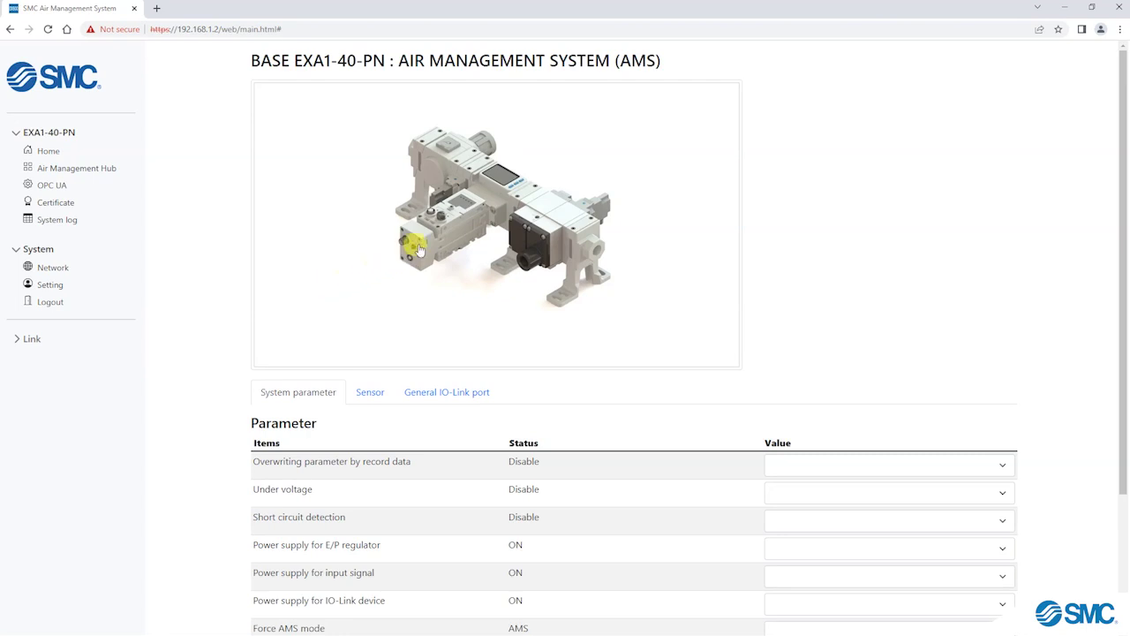
click(509, 188)
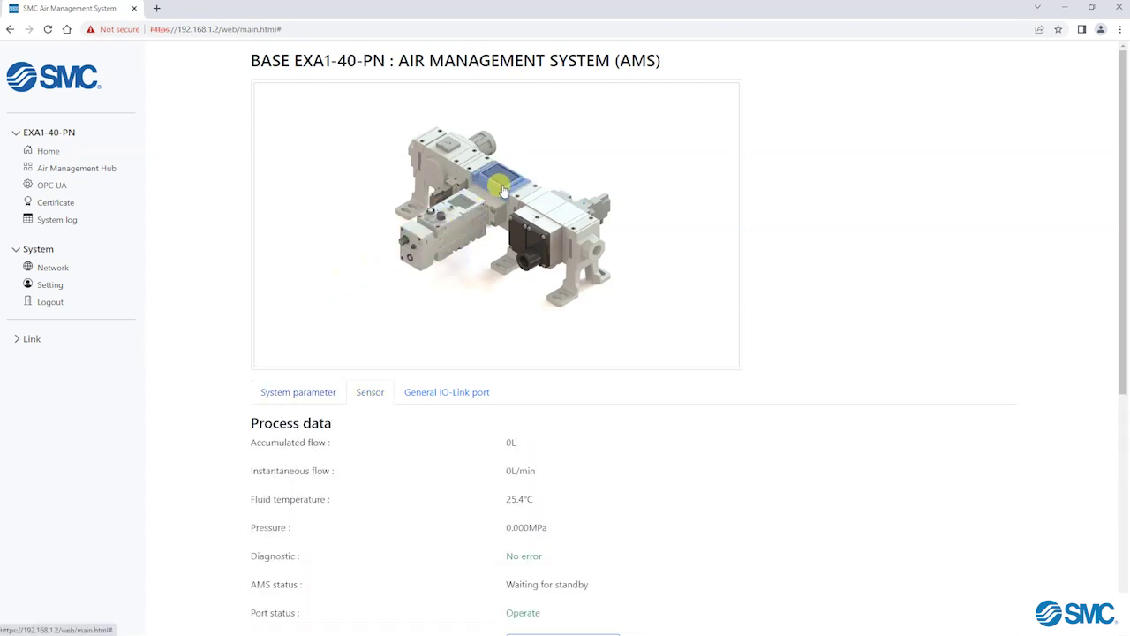
click(456, 221)
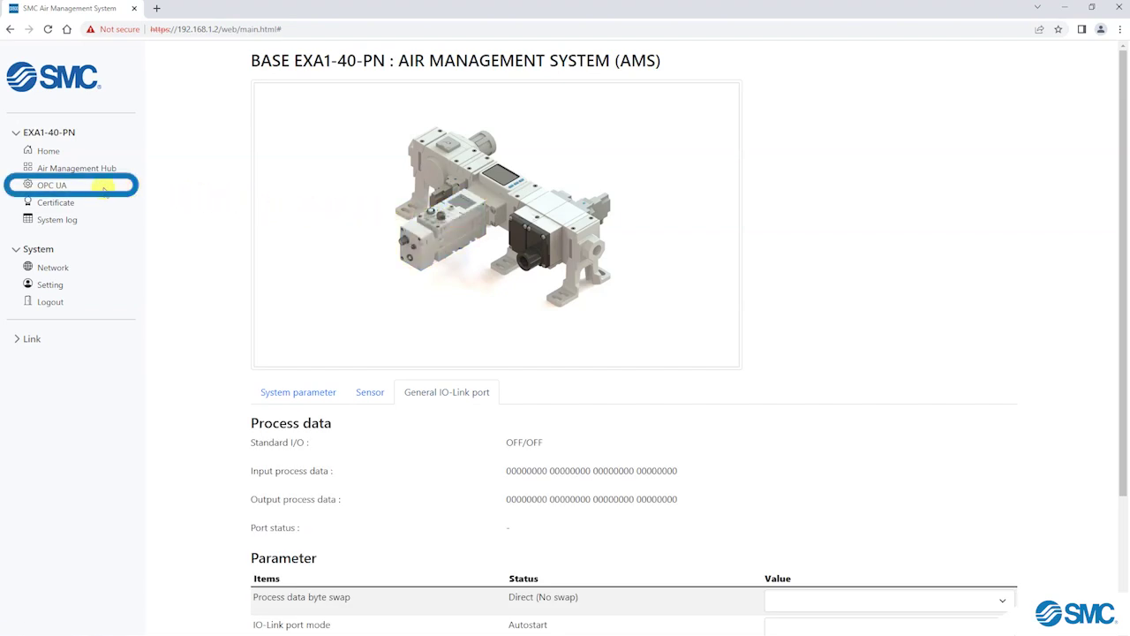
- Review the OPC UA configuration, the monitoring tag items and the account list
click(63, 187)
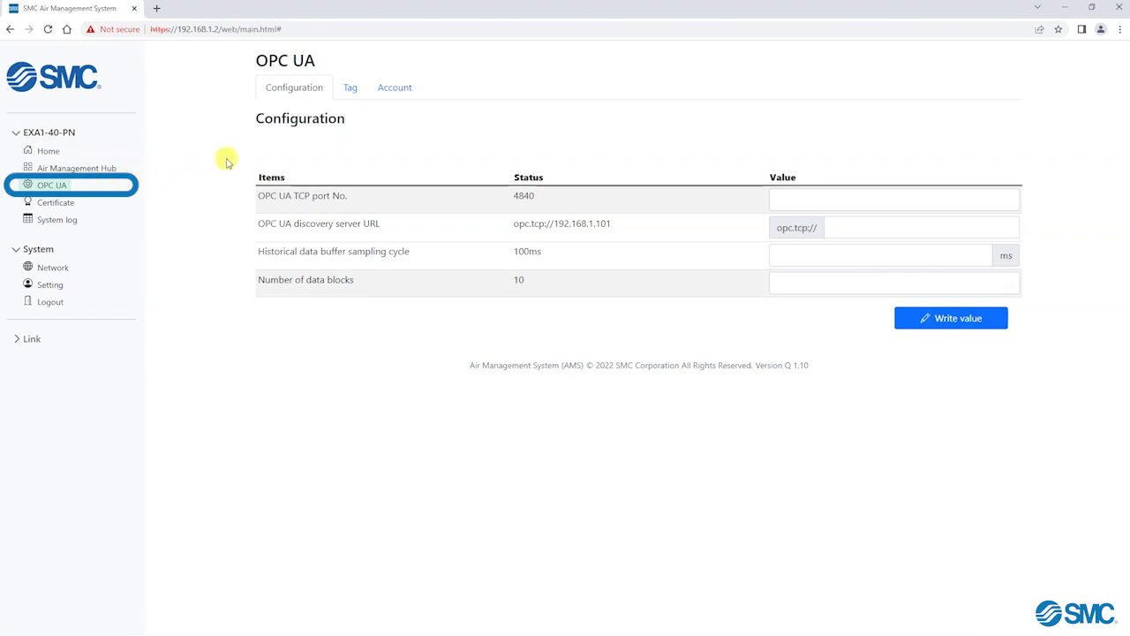
click(350, 88)
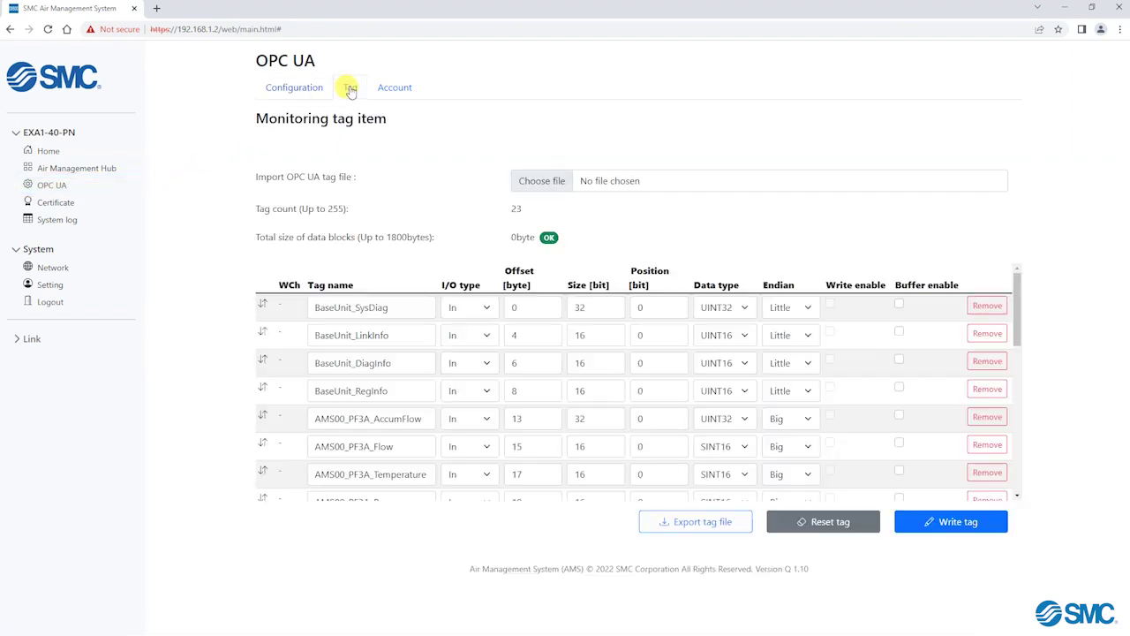
click(403, 89)
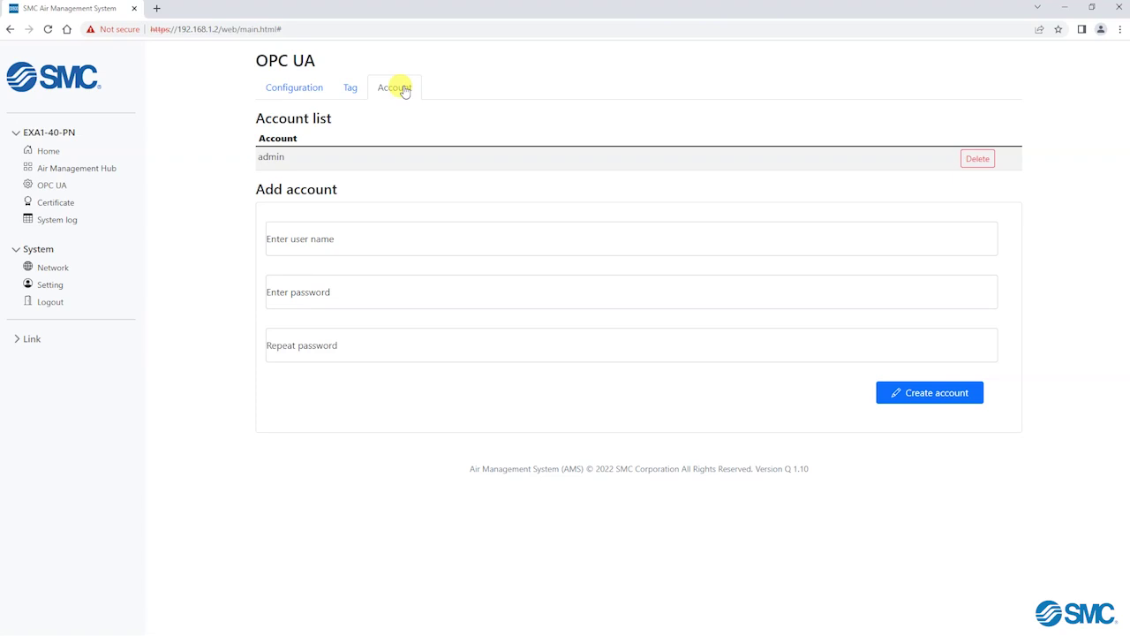
- Review the base unit's certificates, system log and wireless log
click(56, 202)
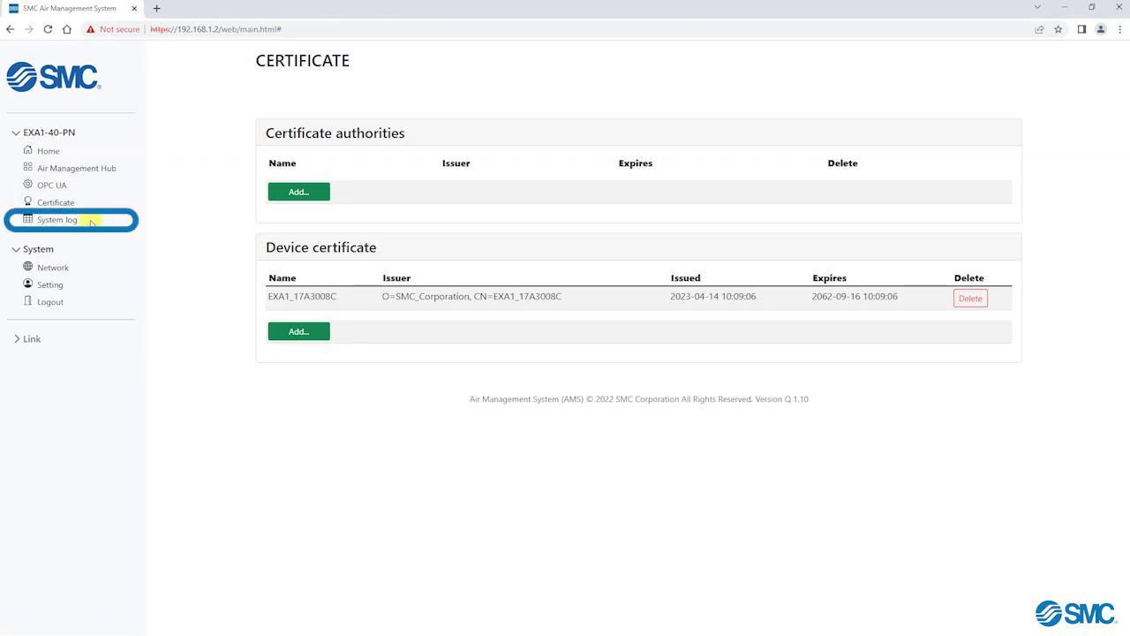
click(56, 220)
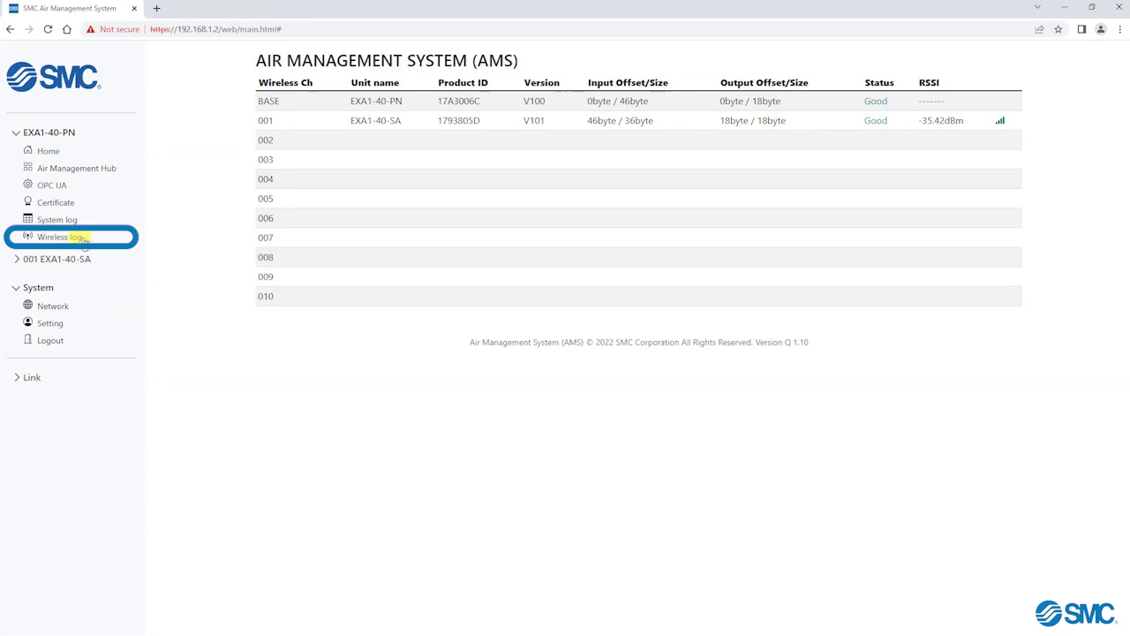
click(79, 238)
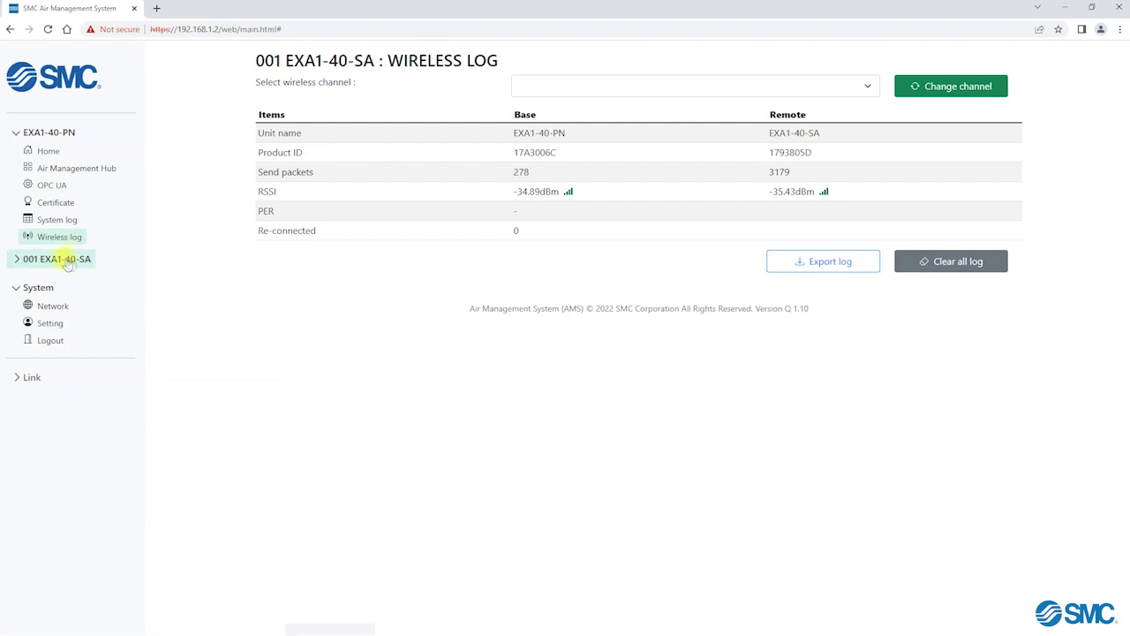
- Expand the remote unit 001 EXA1-40-SA and open its Air Management Hub
click(16, 259)
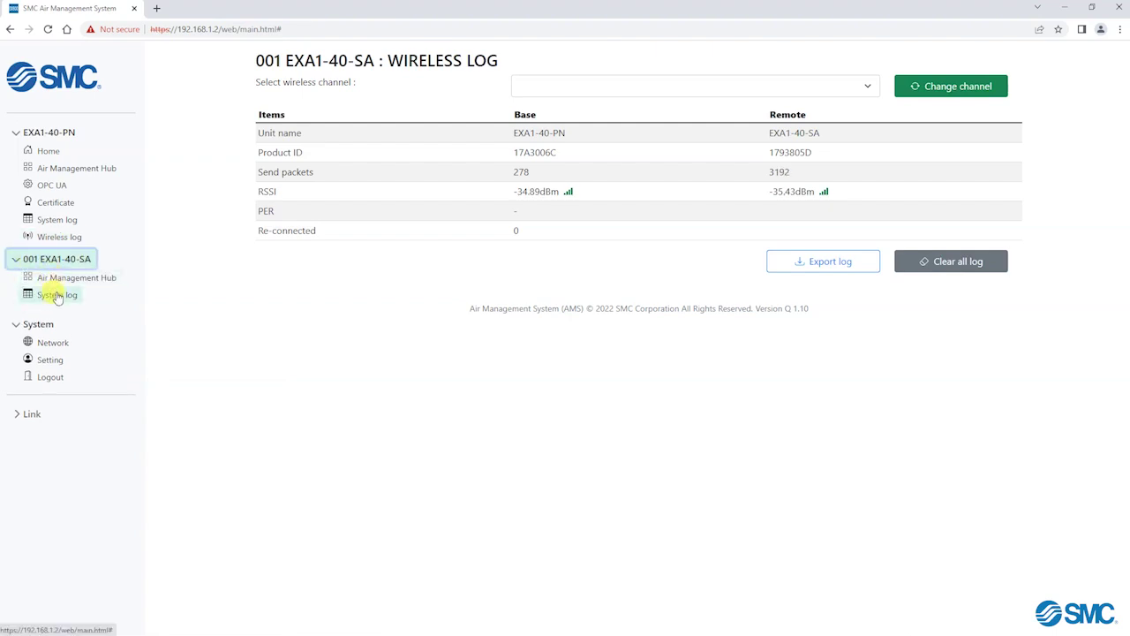
click(57, 281)
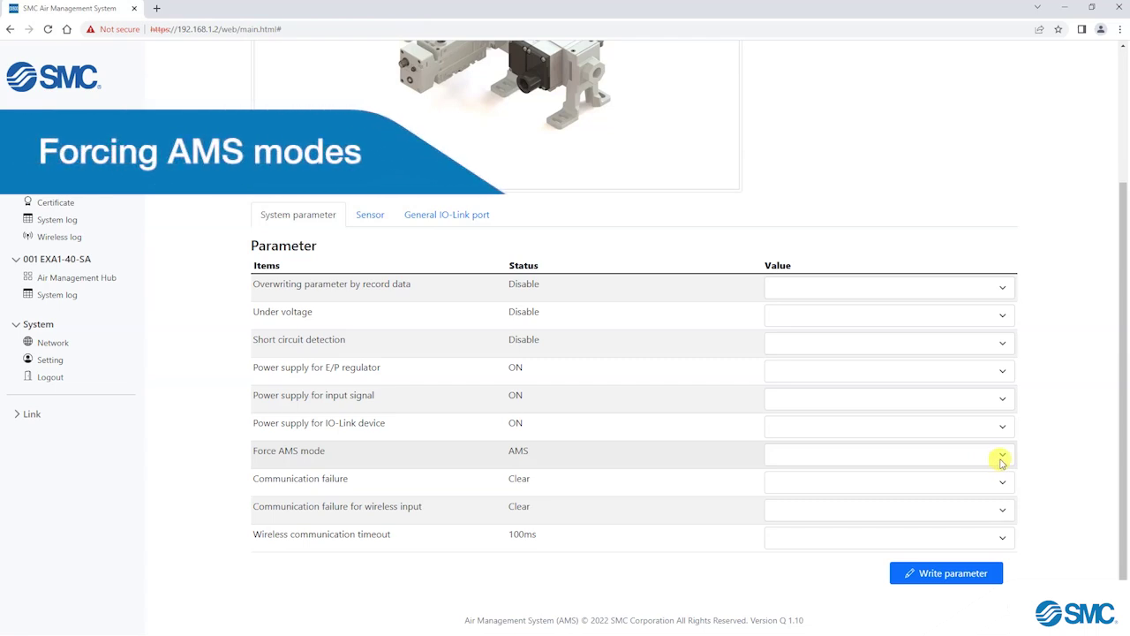
- Set the Force AMS mode system parameter to Standby and write it to the unit
click(1002, 456)
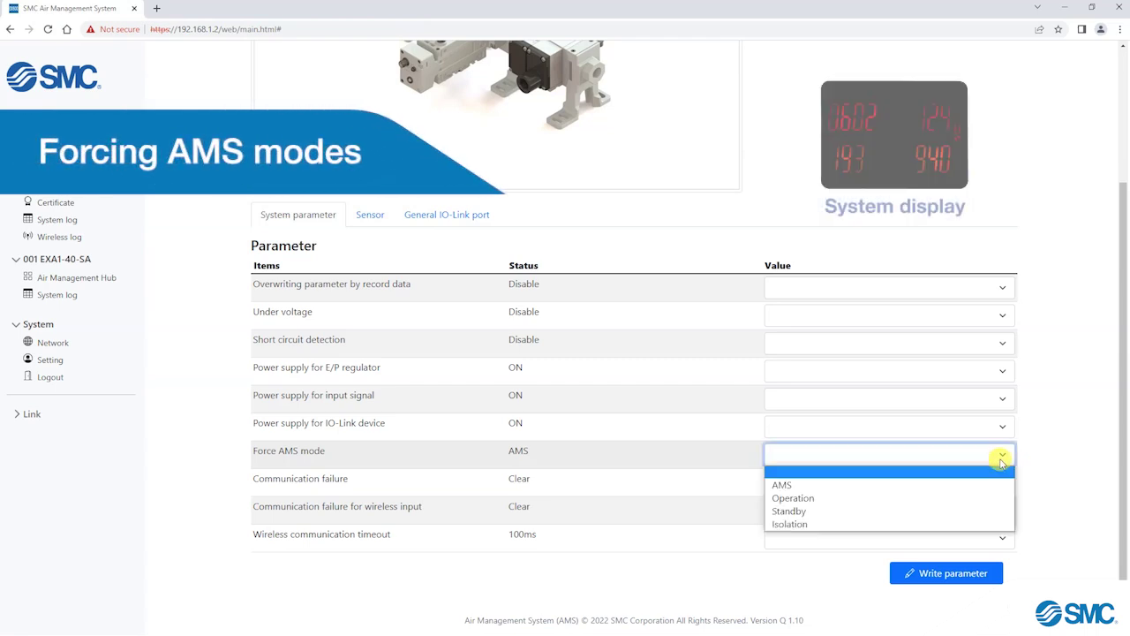
click(995, 512)
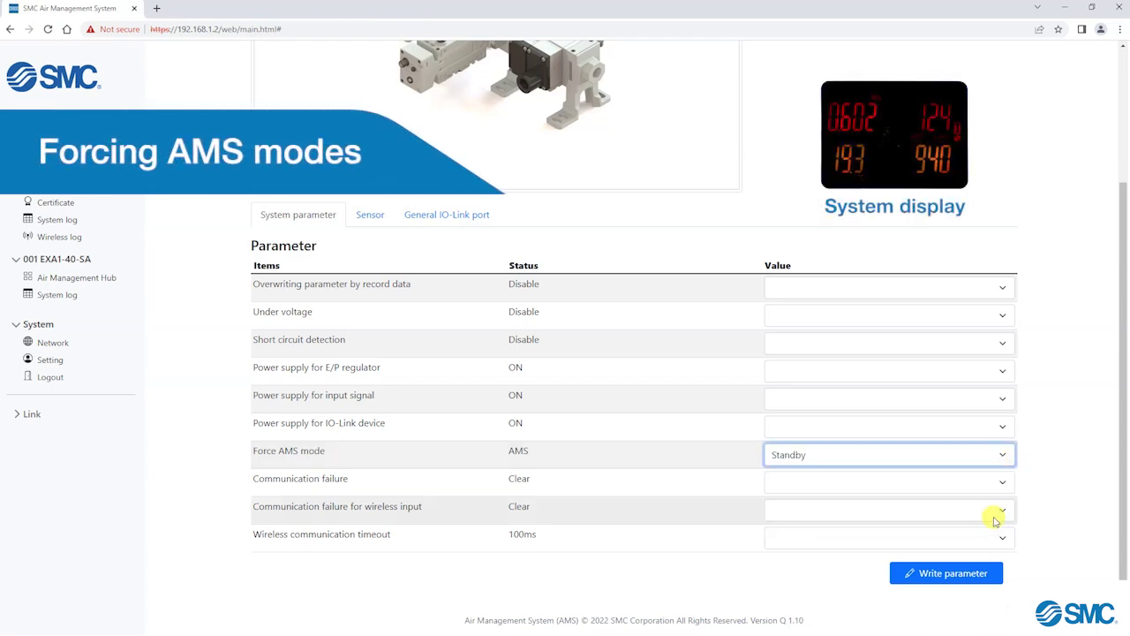
click(993, 574)
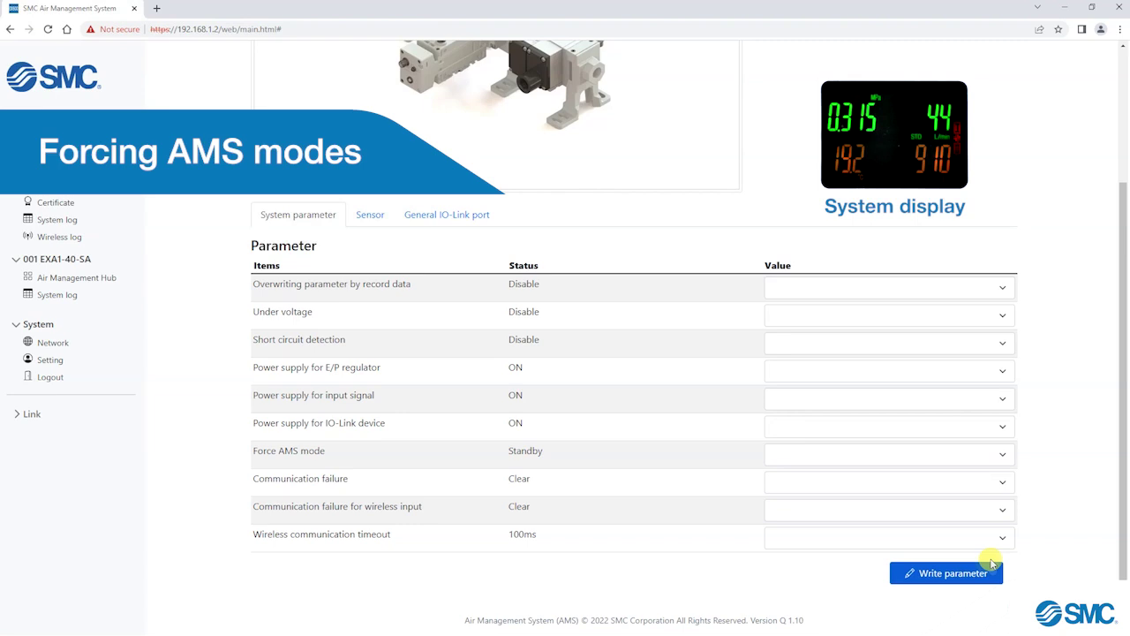
- Set the Force AMS mode system parameter to AMS and write it to the unit
click(996, 454)
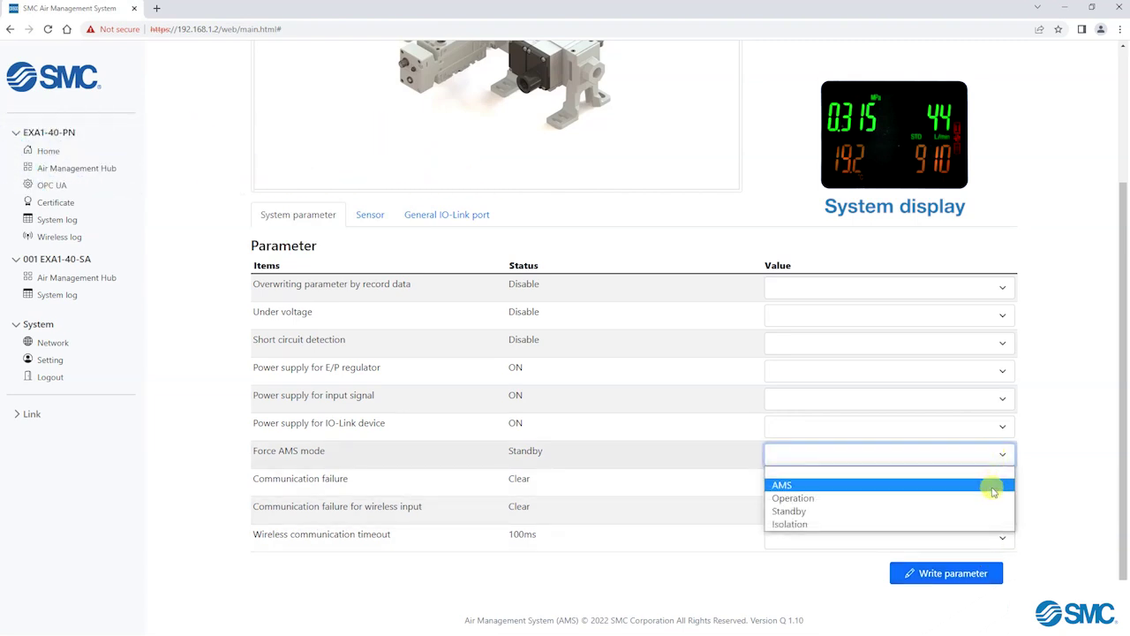
click(993, 486)
click(990, 575)
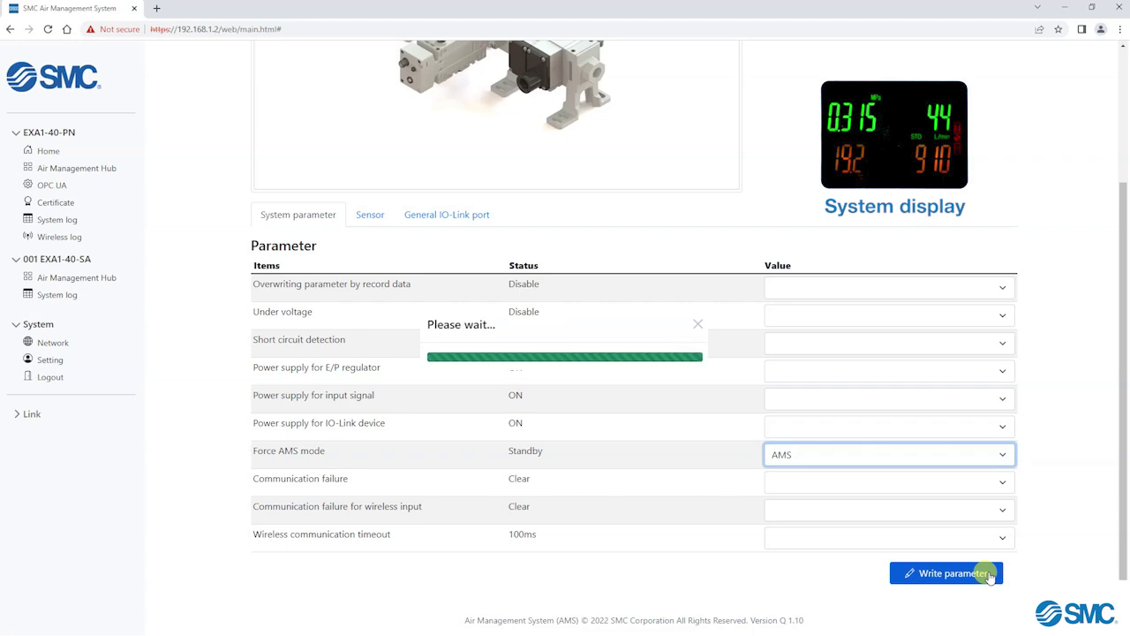
- Open the base unit's sensor section and look through its process data
click(368, 395)
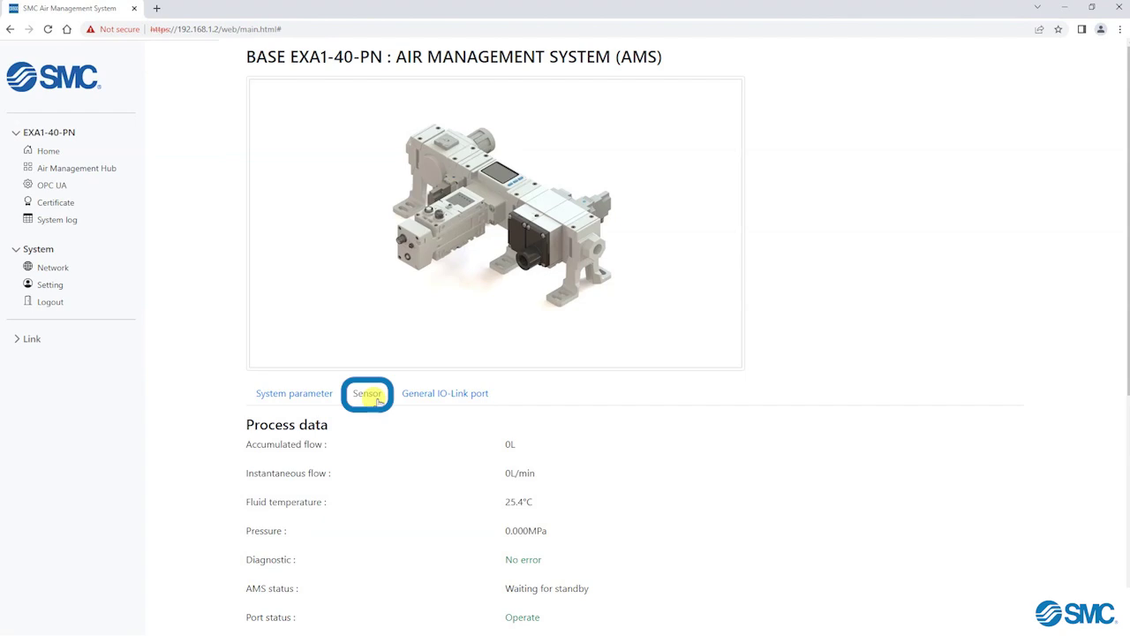
scroll(377, 402, down, 5)
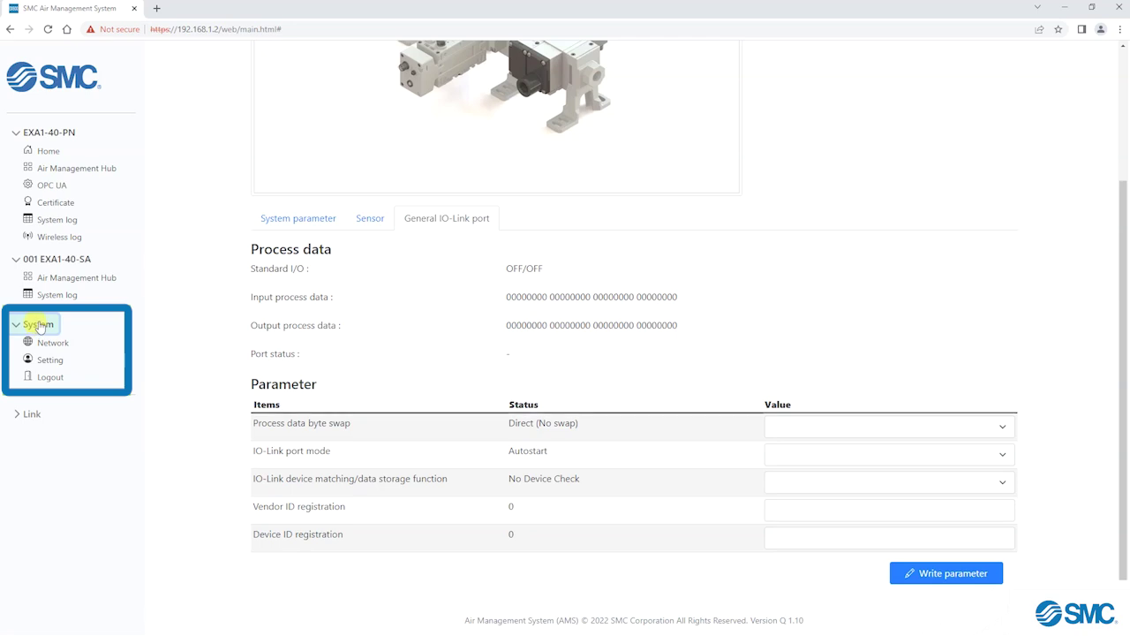
- View the system's network settings and password manager, and log out of the web server
click(54, 344)
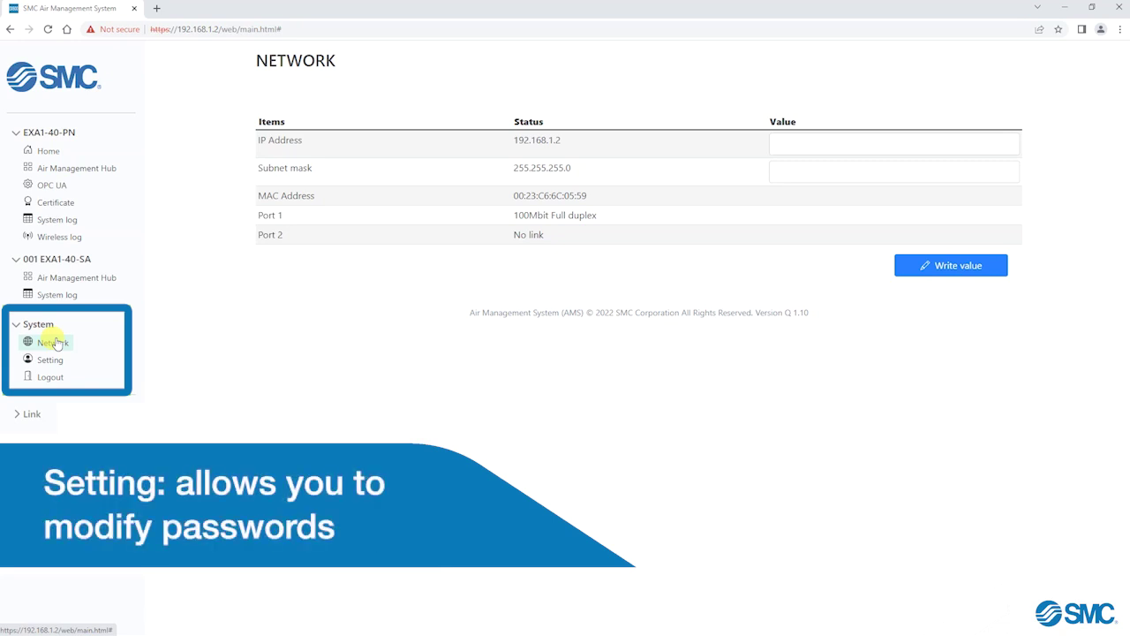
click(51, 361)
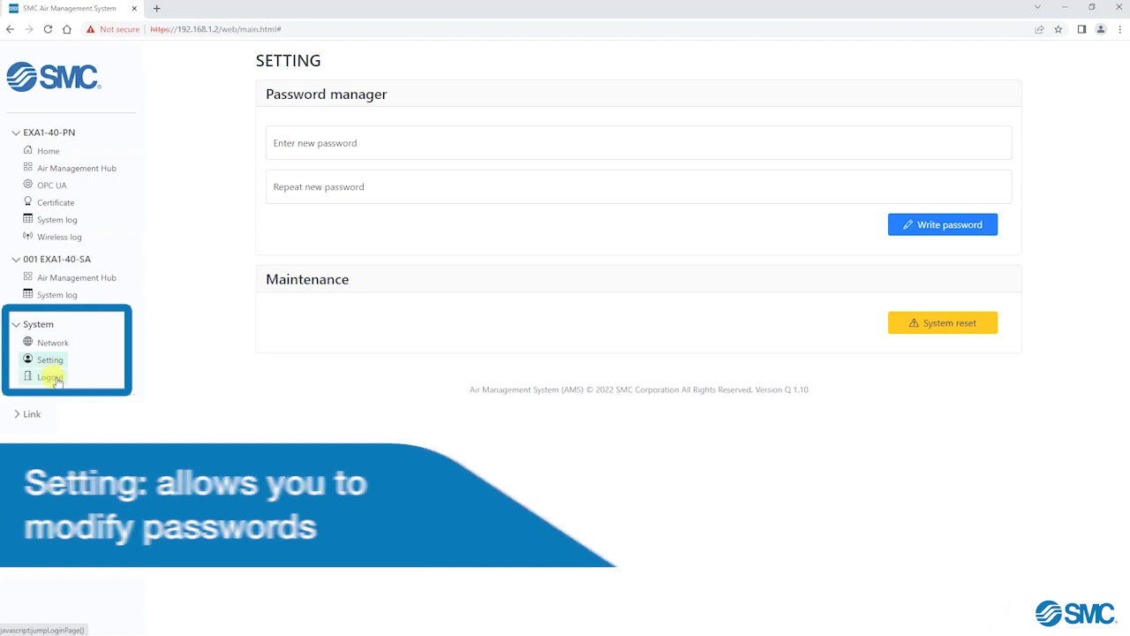
click(53, 378)
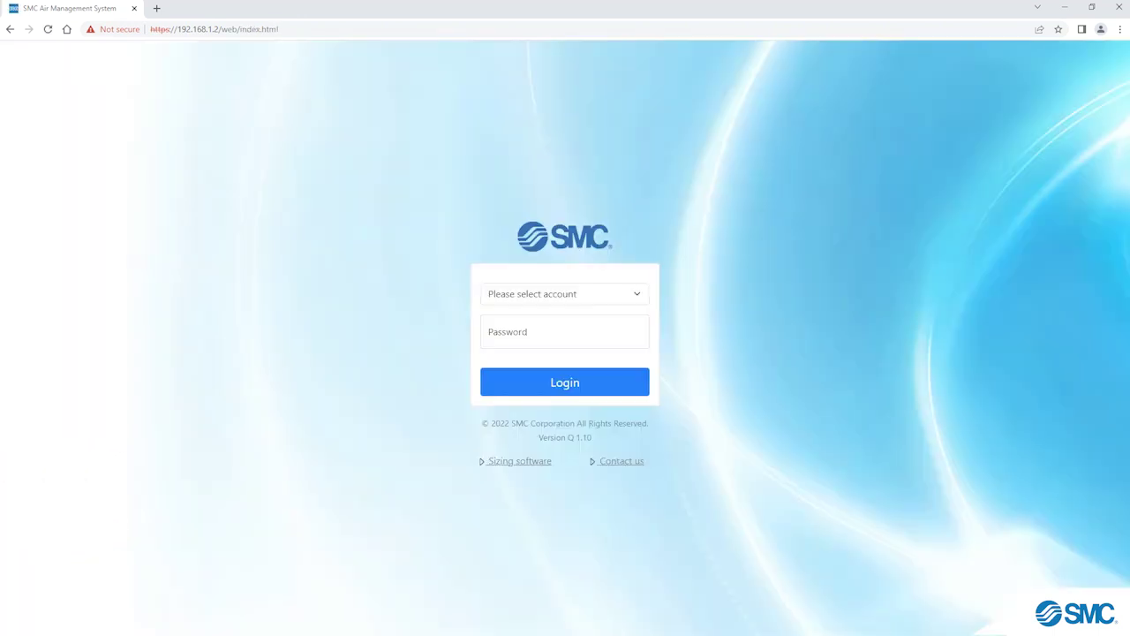